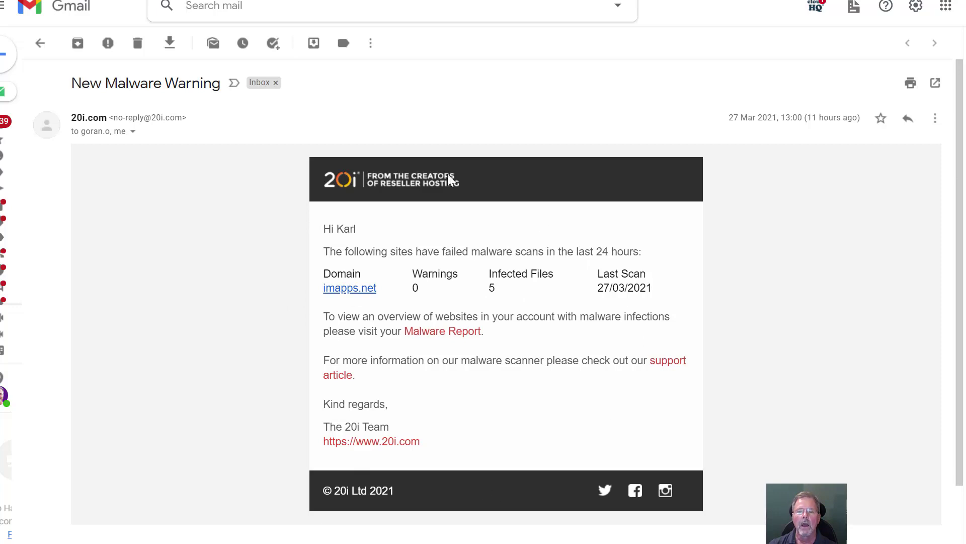
Switch from Gmail to the Aroga Web Hosting control panel for imapps.net and open the File Manager.
{"action": "left_click", "coordinate": [355, 9]}
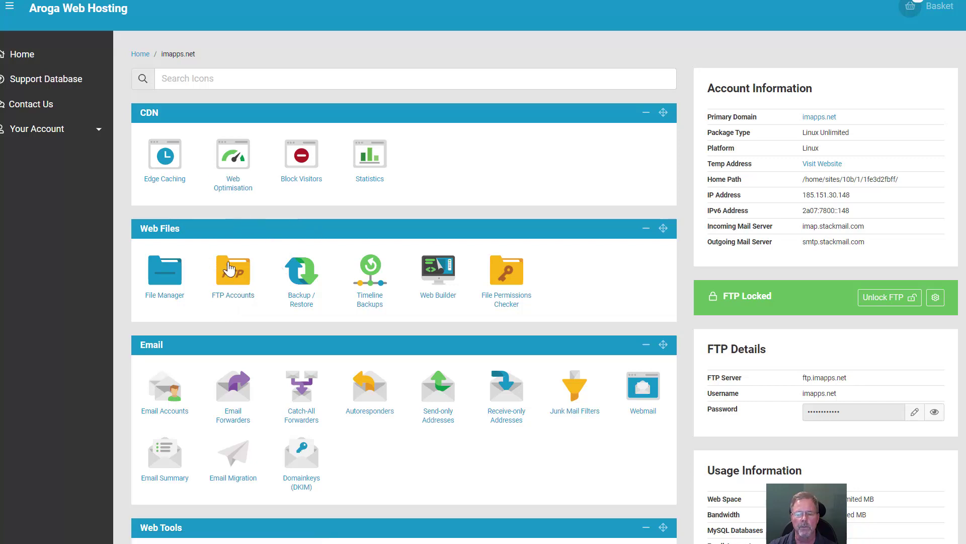
{"action": "scroll", "coordinate": [407, 291], "scroll_direction": "down", "scroll_amount": 9}
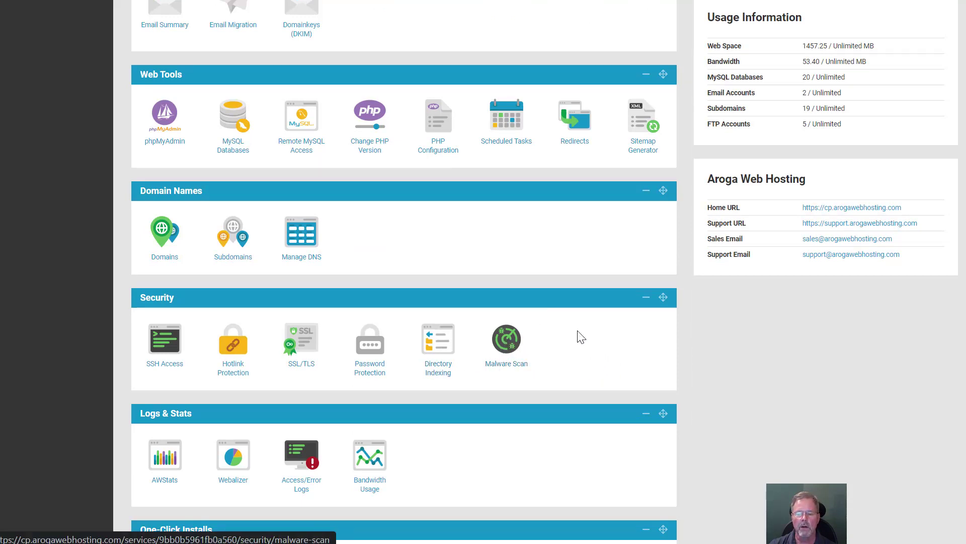
{"action": "scroll", "coordinate": [421, 292], "scroll_direction": "up", "scroll_amount": 6}
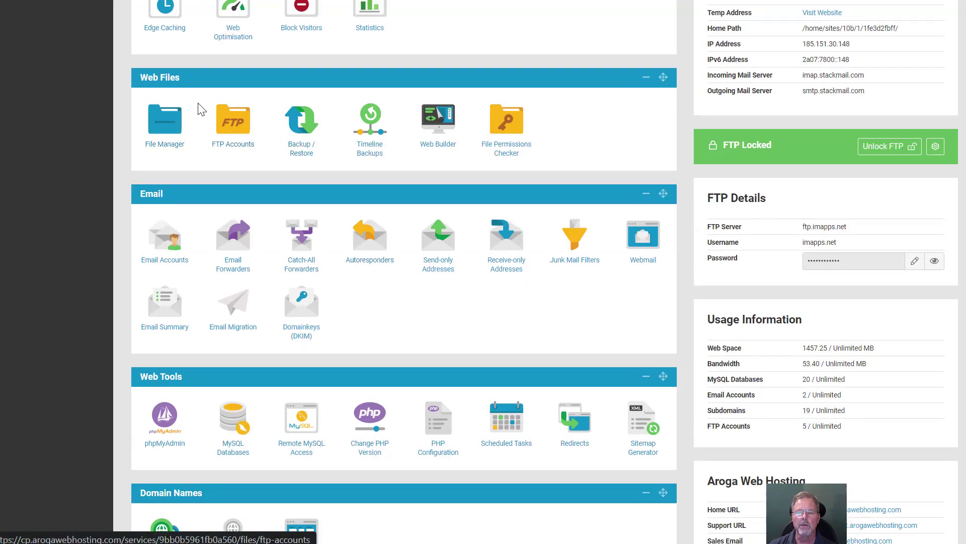
{"action": "left_click", "coordinate": [163, 138]}
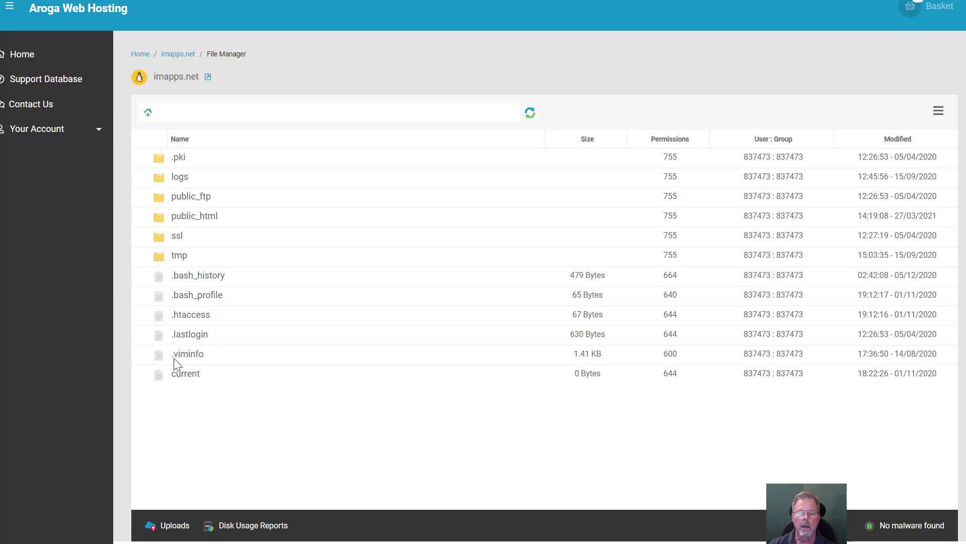
Open the public_html folder and look through its subfolders and files for signs of malware.
{"action": "left_click", "coordinate": [159, 217]}
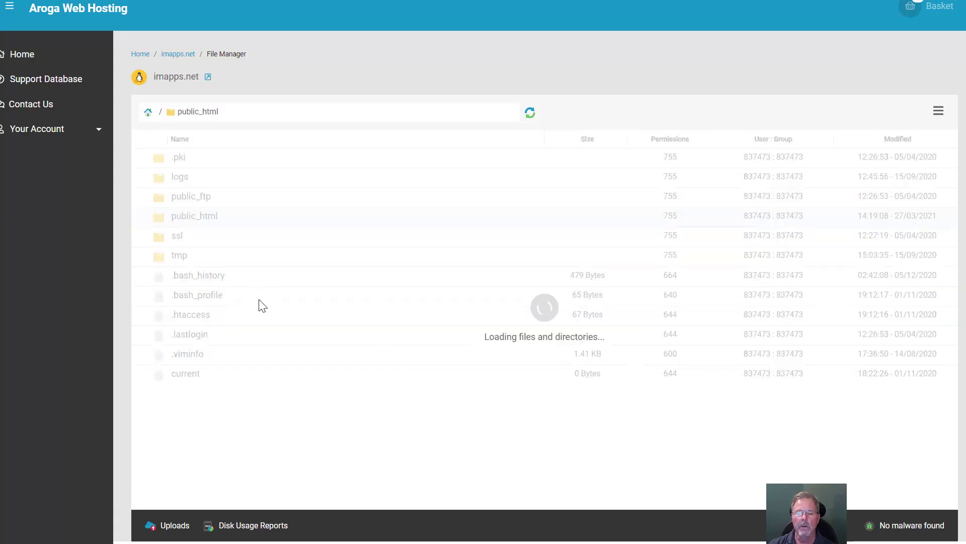
{"action": "scroll", "coordinate": [312, 324], "scroll_direction": "down", "scroll_amount": 10}
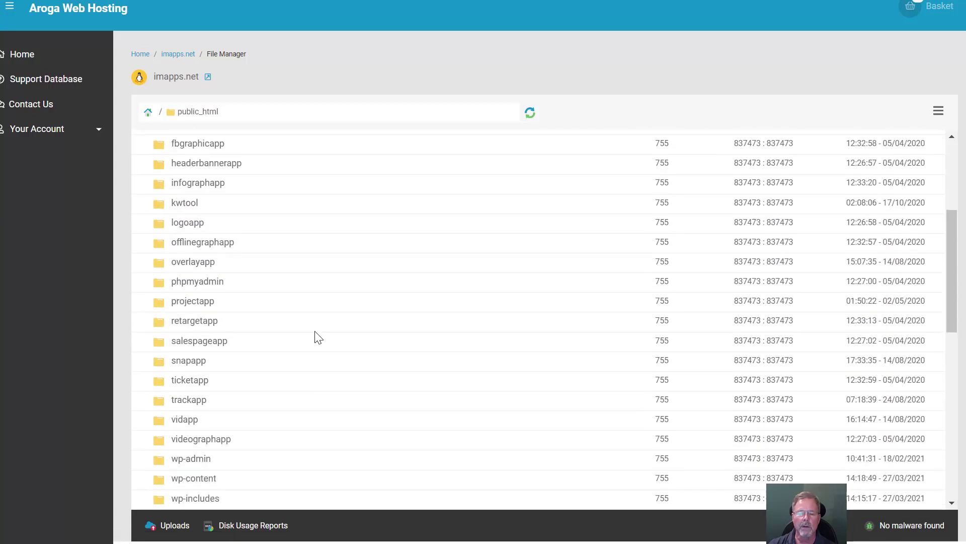
{"action": "scroll", "coordinate": [315, 338], "scroll_direction": "up", "scroll_amount": 8}
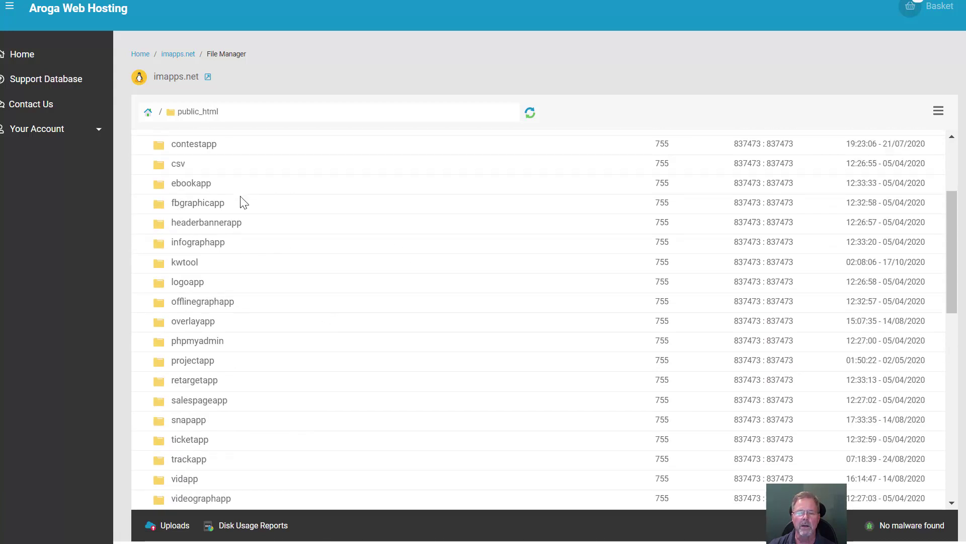
{"action": "scroll", "coordinate": [280, 194], "scroll_direction": "down", "scroll_amount": 1}
{"action": "scroll", "coordinate": [282, 196], "scroll_direction": "down", "scroll_amount": 1}
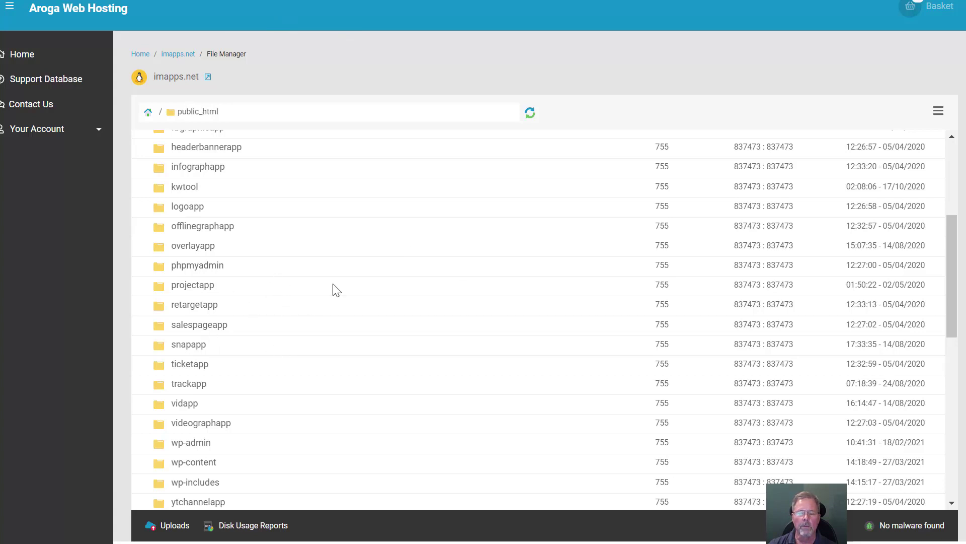
{"action": "scroll", "coordinate": [258, 283], "scroll_direction": "down", "scroll_amount": 5}
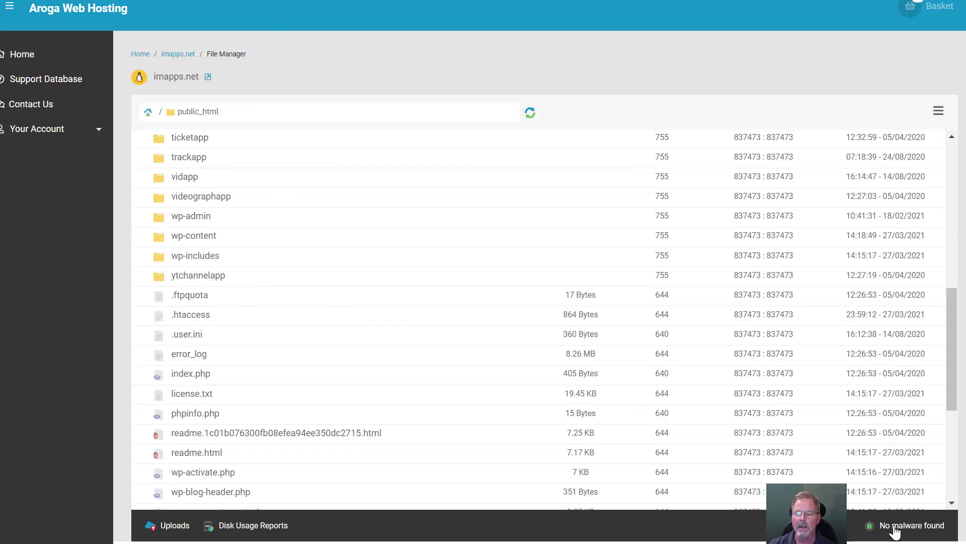
{"action": "scroll", "coordinate": [376, 416], "scroll_direction": "down", "scroll_amount": 3}
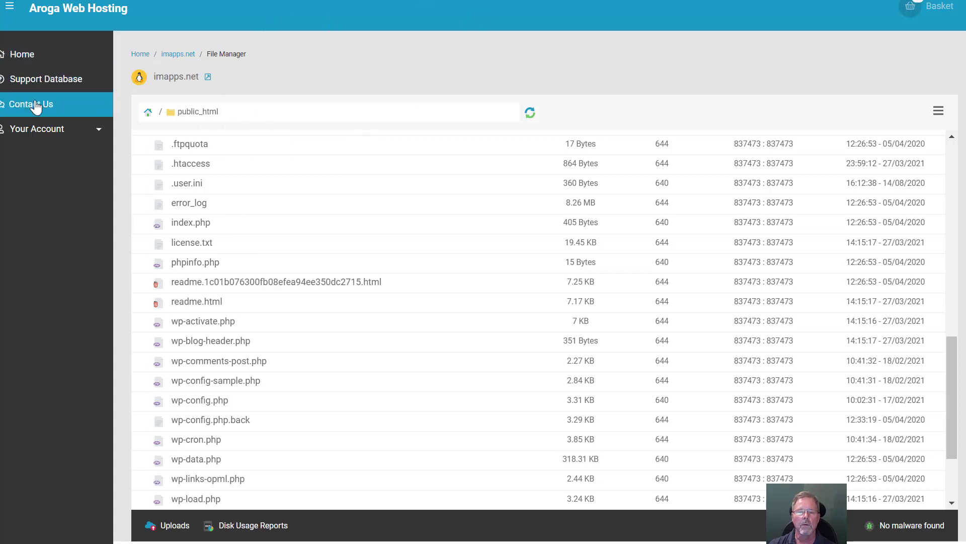
Return to the imapps.net package overview and open Timeline Backups.
{"action": "left_click", "coordinate": [176, 55]}
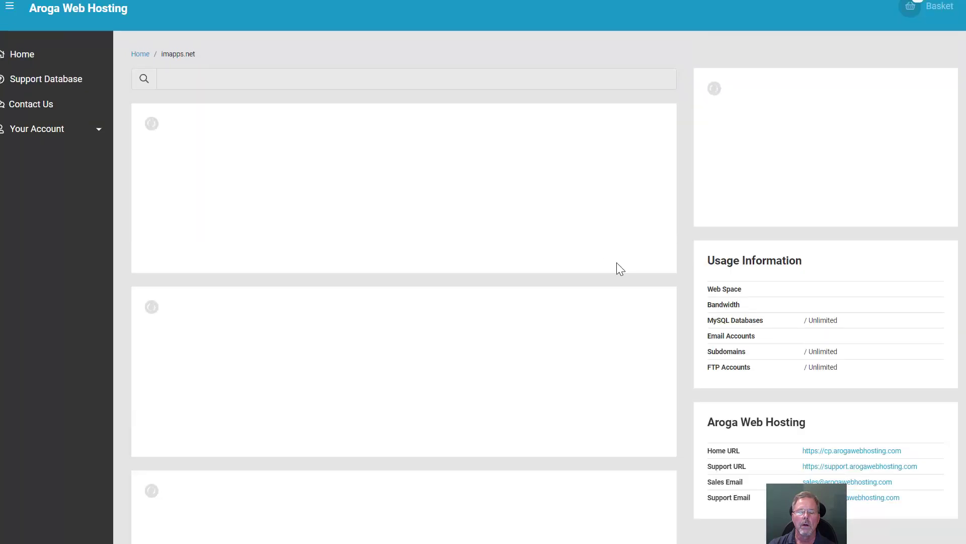
{"action": "scroll", "coordinate": [470, 287], "scroll_direction": "down", "scroll_amount": 3}
{"action": "scroll", "coordinate": [470, 287], "scroll_direction": "down", "scroll_amount": 6}
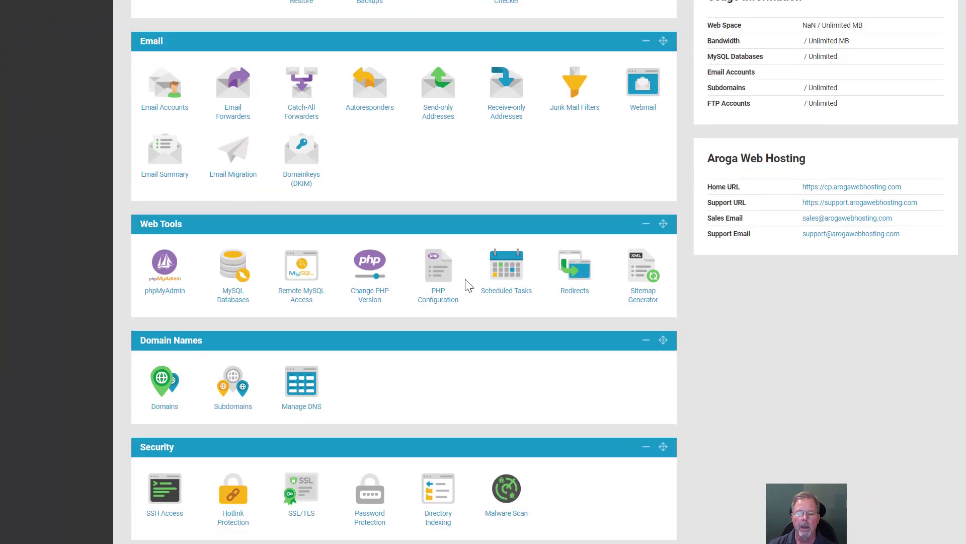
{"action": "scroll", "coordinate": [453, 257], "scroll_direction": "up", "scroll_amount": 7}
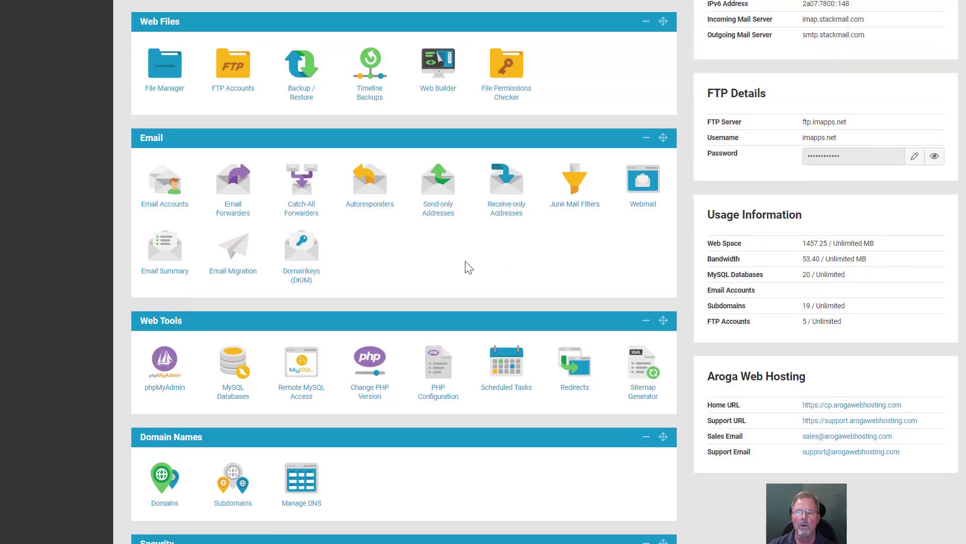
{"action": "scroll", "coordinate": [386, 247], "scroll_direction": "down", "scroll_amount": 2}
{"action": "scroll", "coordinate": [421, 258], "scroll_direction": "down", "scroll_amount": 5}
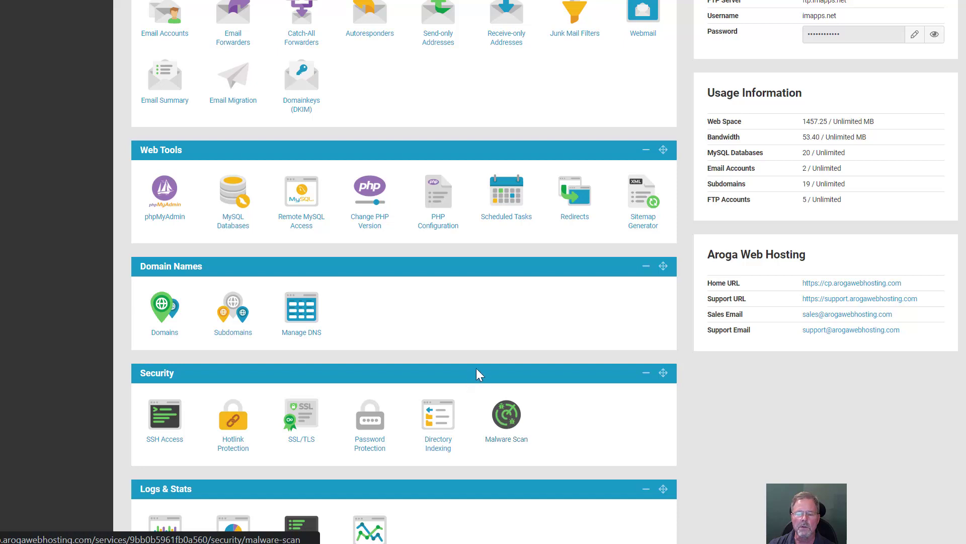
{"action": "scroll", "coordinate": [476, 372], "scroll_direction": "up", "scroll_amount": 5}
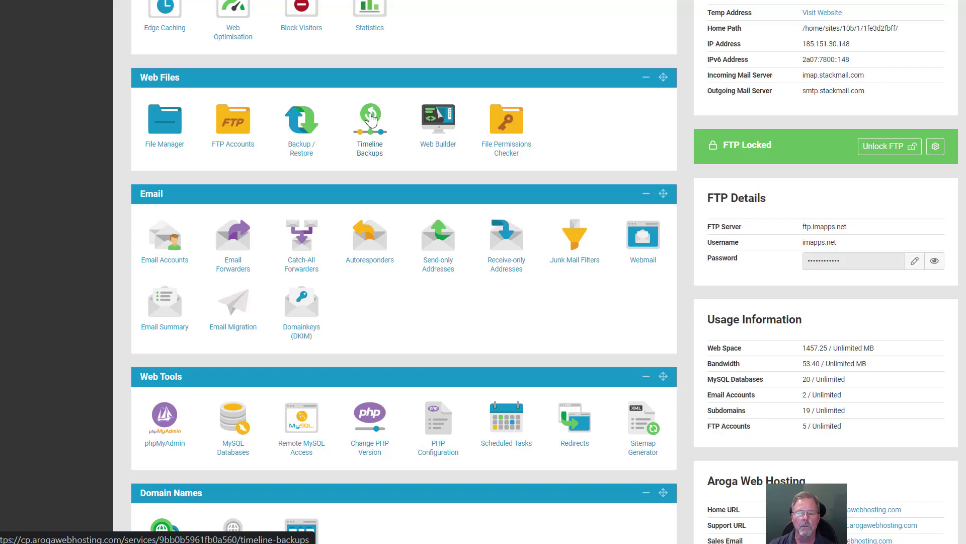
{"action": "scroll", "coordinate": [371, 117], "scroll_direction": "up", "scroll_amount": 3}
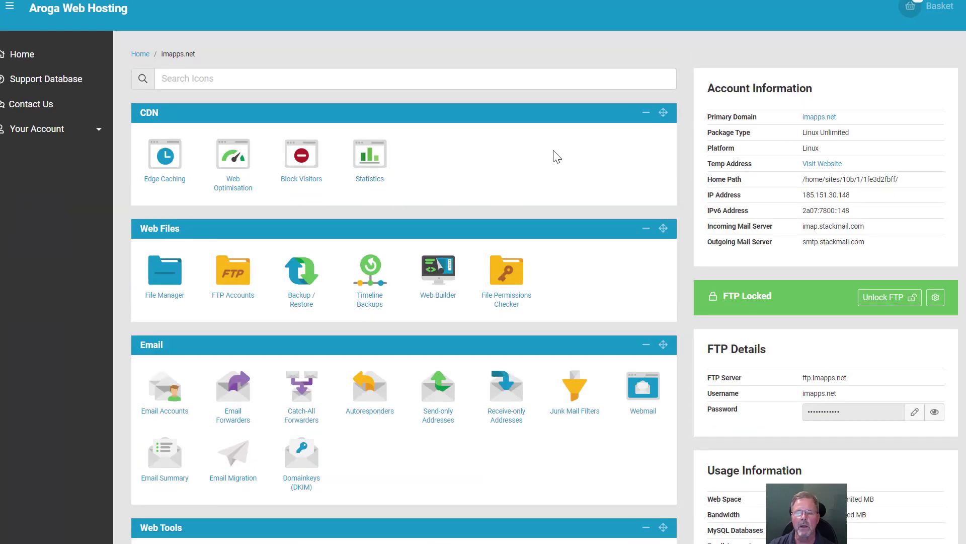
{"action": "left_click", "coordinate": [373, 270]}
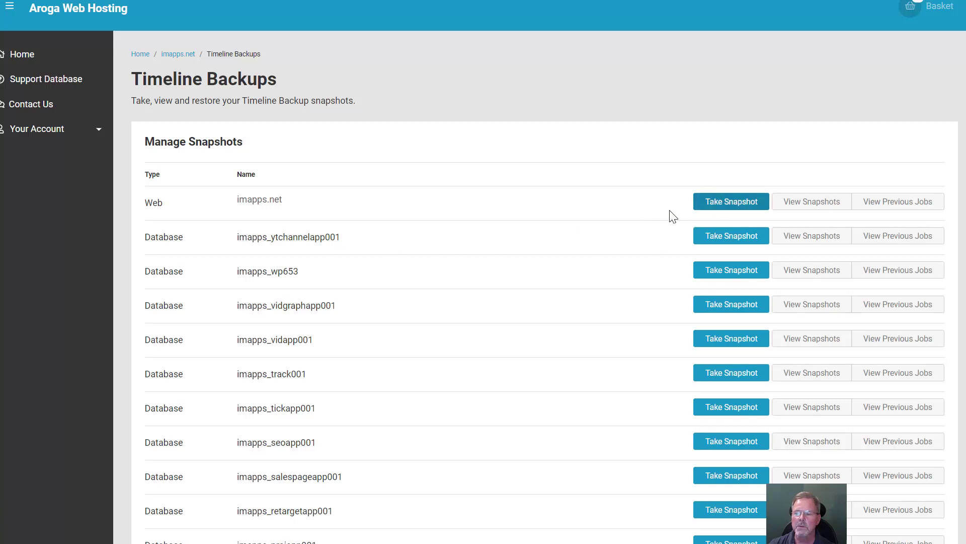
Review the web and database entries available for snapshots under Manage Snapshots.
{"action": "scroll", "coordinate": [338, 269], "scroll_direction": "down", "scroll_amount": 8}
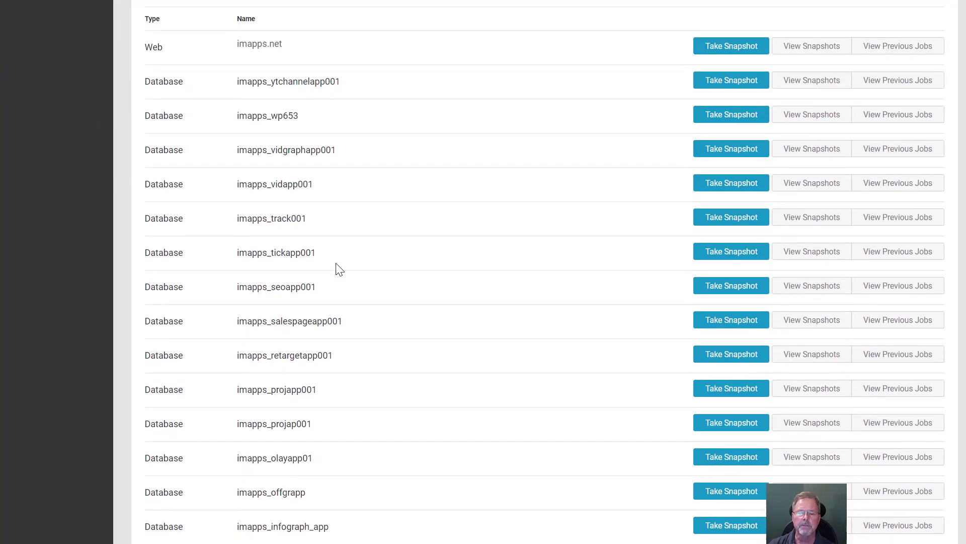
{"action": "scroll", "coordinate": [338, 272], "scroll_direction": "down", "scroll_amount": 2}
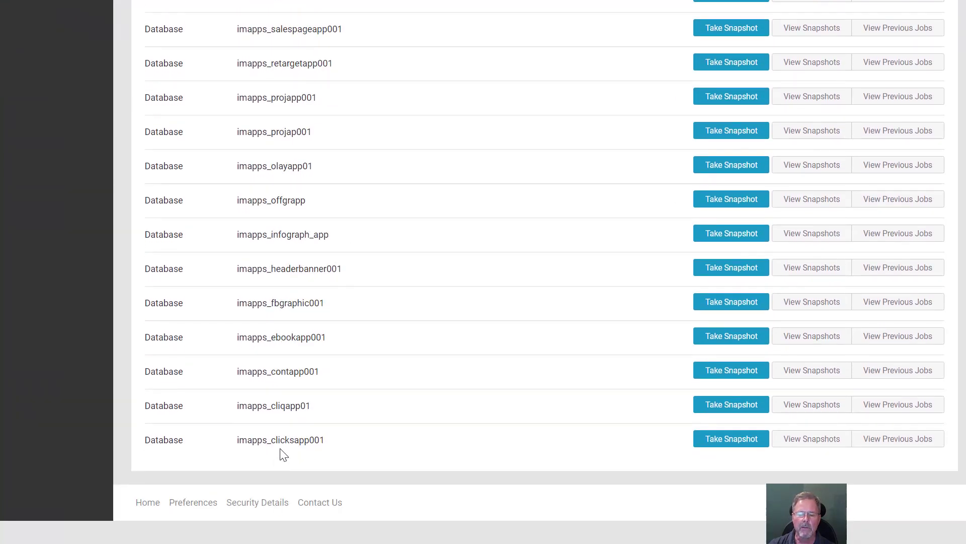
{"action": "scroll", "coordinate": [291, 360], "scroll_direction": "up", "scroll_amount": 5}
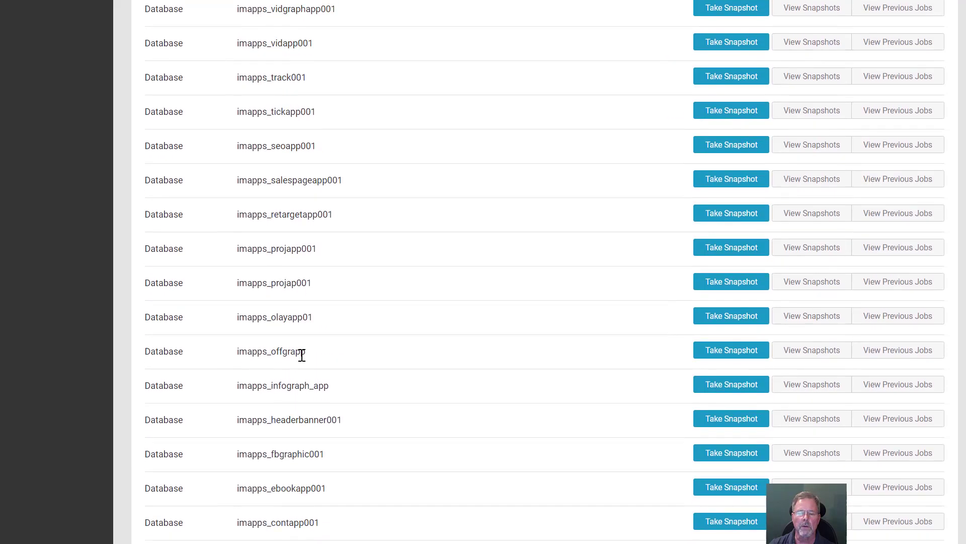
{"action": "scroll", "coordinate": [288, 326], "scroll_direction": "up", "scroll_amount": 3}
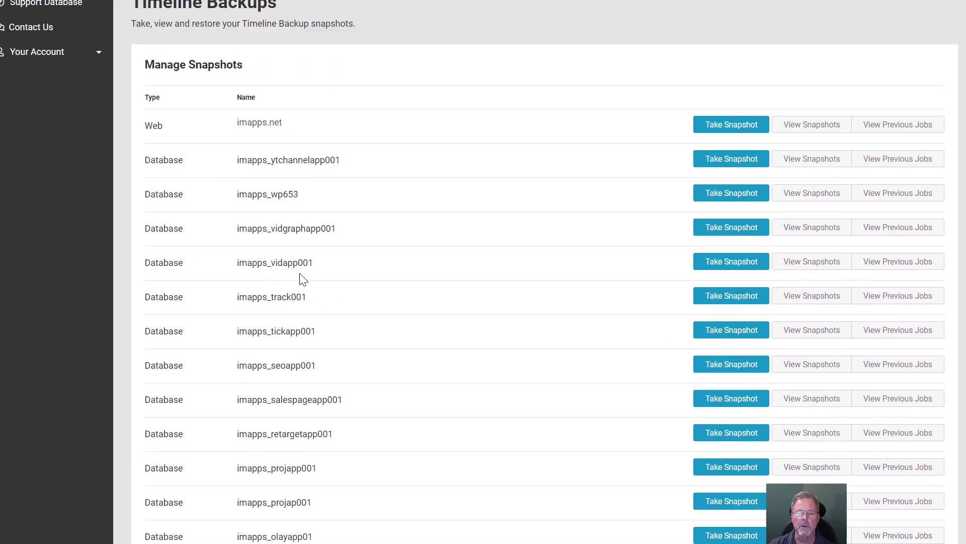
{"action": "scroll", "coordinate": [325, 416], "scroll_direction": "down", "scroll_amount": 2}
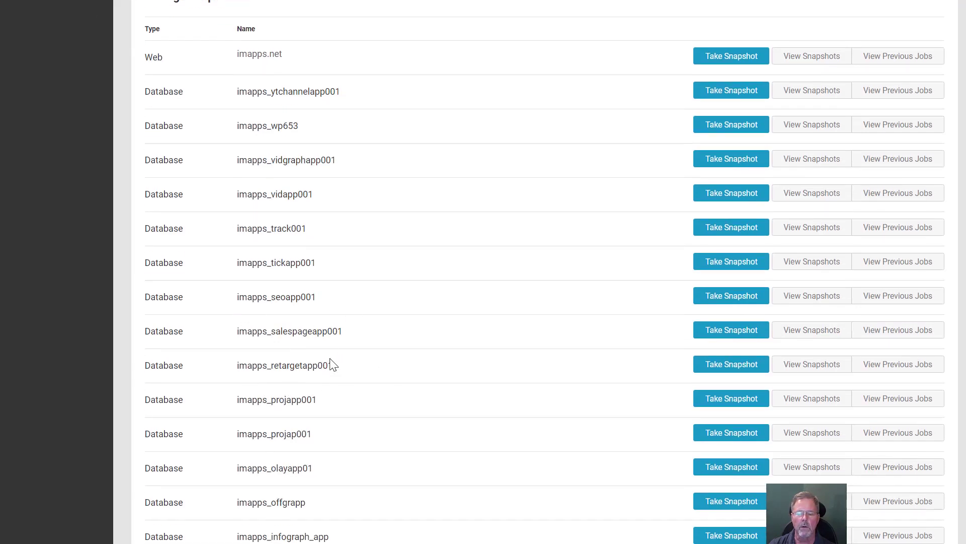
{"action": "scroll", "coordinate": [311, 355], "scroll_direction": "up", "scroll_amount": 3}
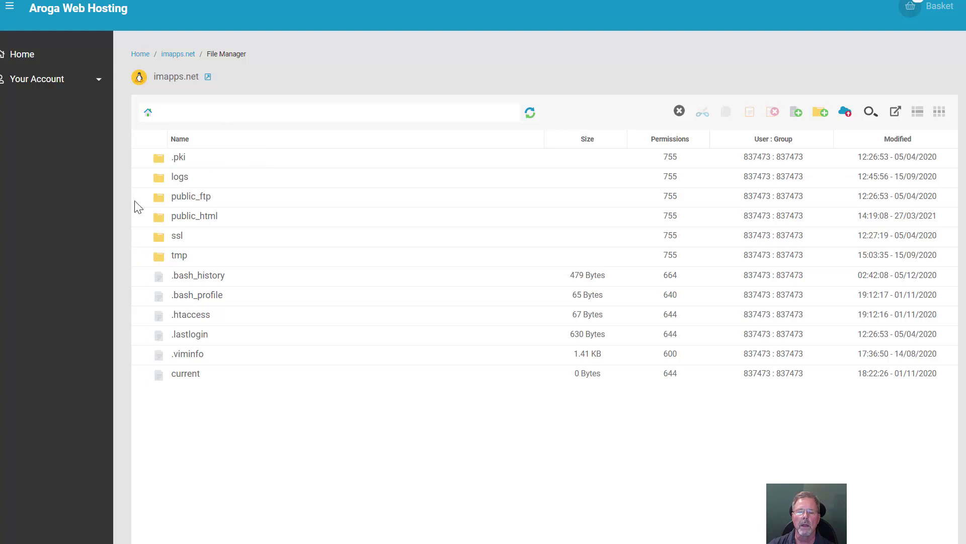
Open the public_html folder in the imapps.net File Manager.
{"action": "left_click", "coordinate": [160, 220]}
{"action": "double_click", "coordinate": [159, 217]}
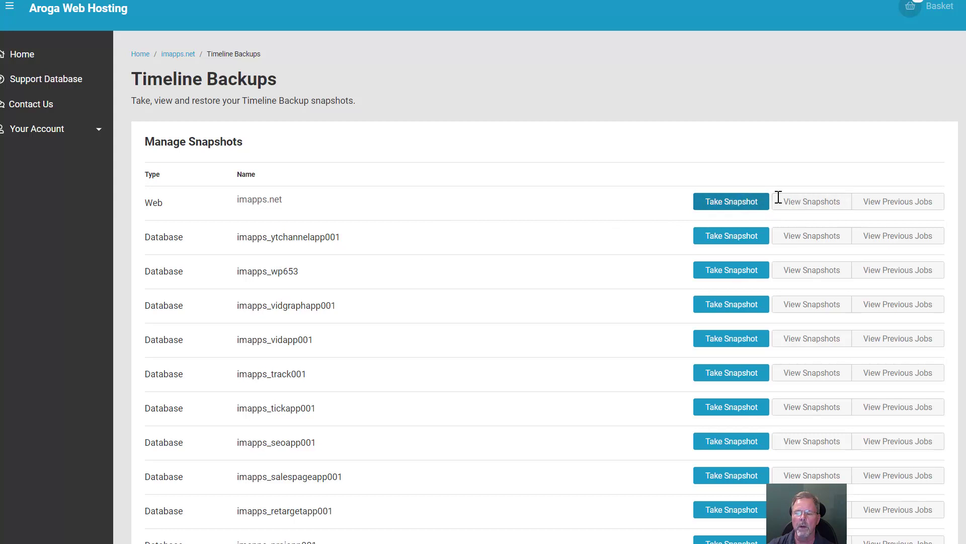
View the snapshots of the imapps.net web entry in Timeline Backups and open the snapshot times available for restoring the webspace.
{"action": "left_click", "coordinate": [811, 206]}
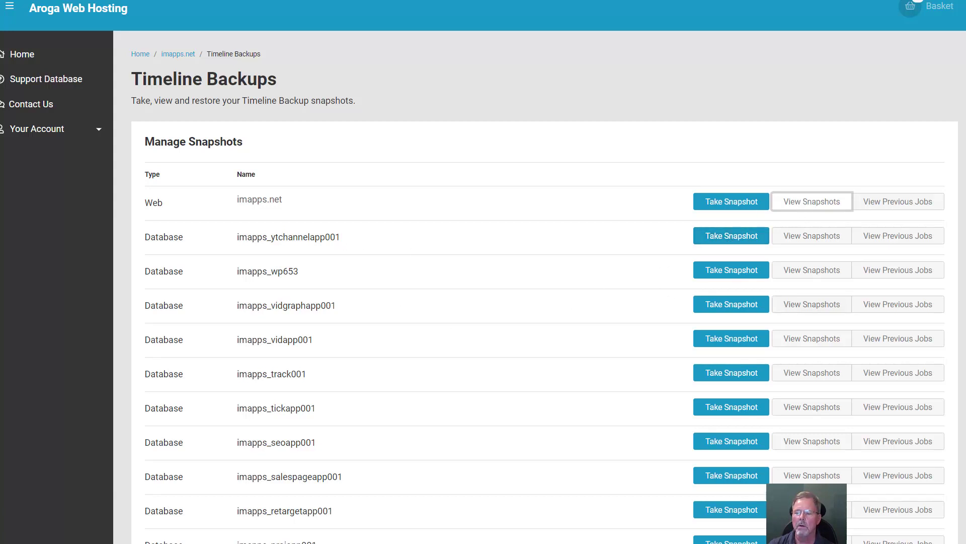
{"action": "scroll", "coordinate": [483, 302], "scroll_direction": "down", "scroll_amount": 3}
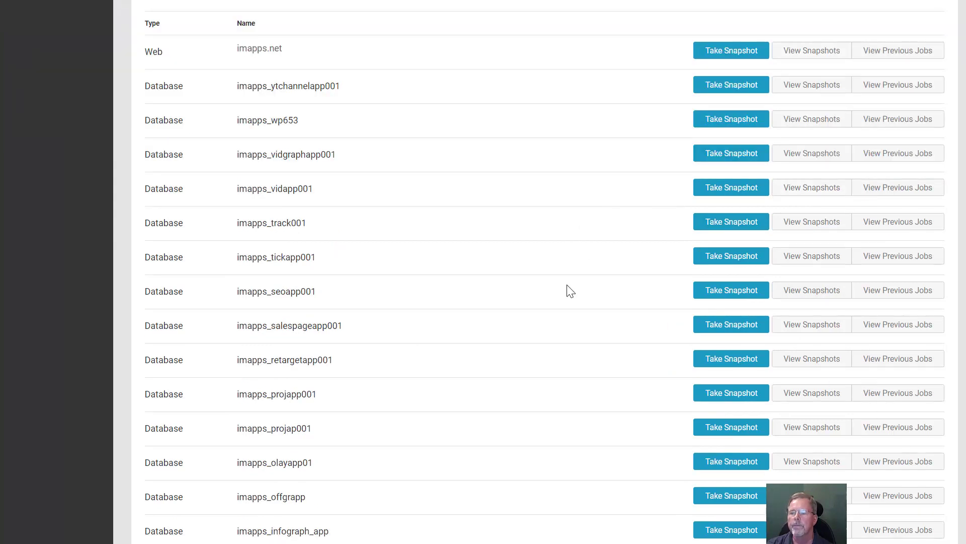
{"action": "scroll", "coordinate": [538, 166], "scroll_direction": "down", "scroll_amount": 2}
{"action": "scroll", "coordinate": [528, 151], "scroll_direction": "up", "scroll_amount": 5}
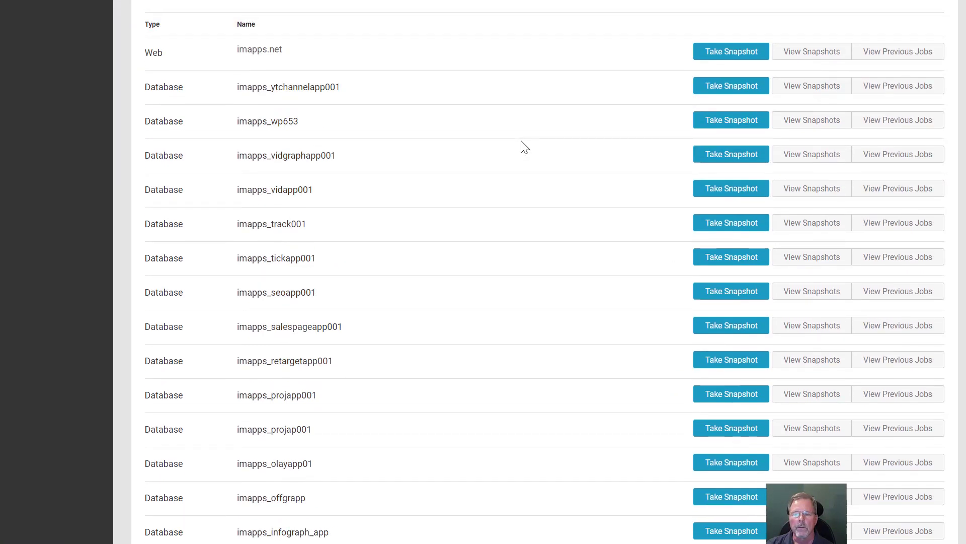
{"action": "scroll", "coordinate": [669, 181], "scroll_direction": "down", "scroll_amount": 6}
{"action": "scroll", "coordinate": [622, 164], "scroll_direction": "down", "scroll_amount": 6}
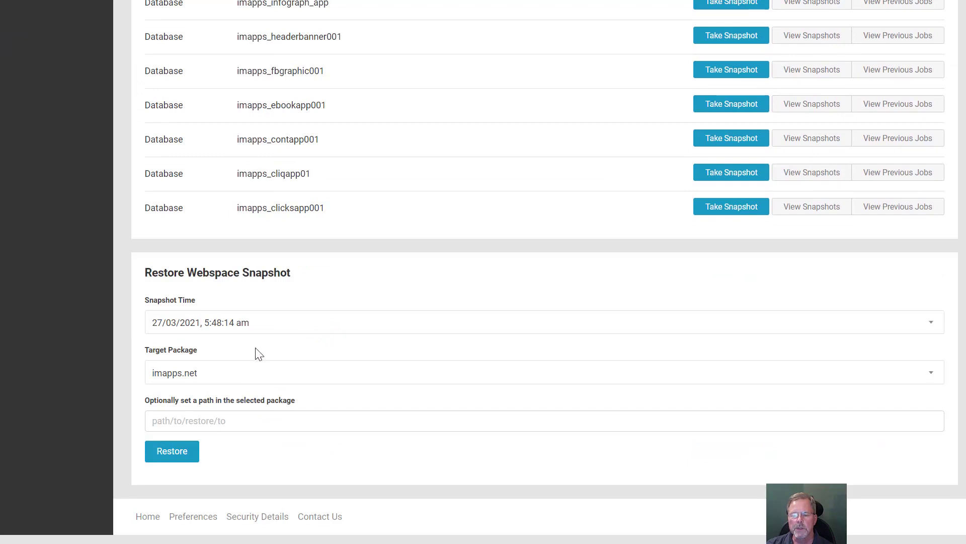
{"action": "scroll", "coordinate": [302, 327], "scroll_direction": "down", "scroll_amount": 1}
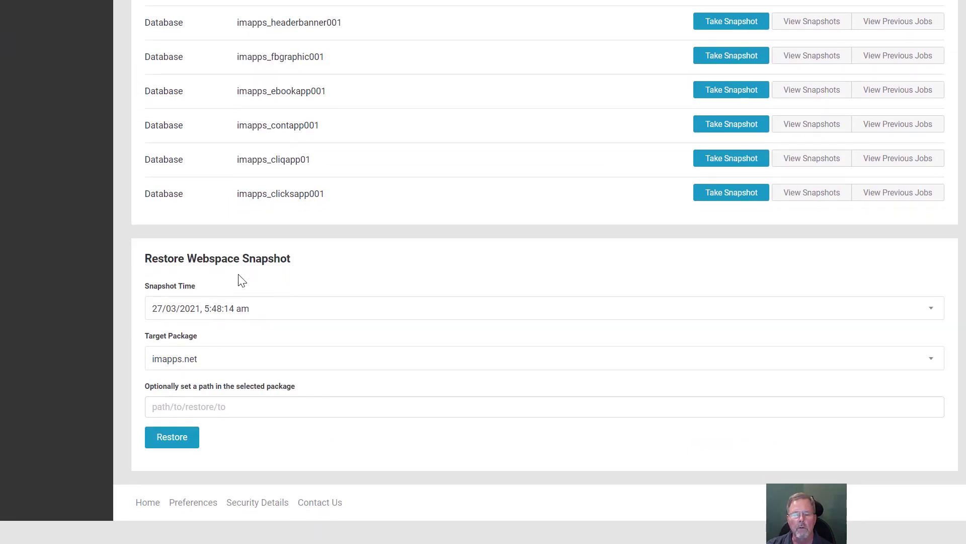
{"action": "left_click", "coordinate": [283, 310]}
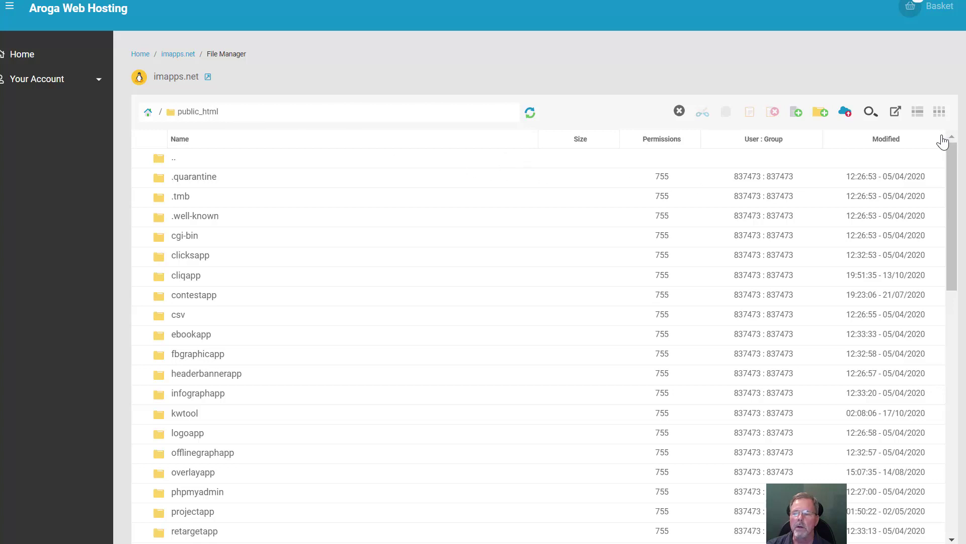
Sort the public_html contents in the File Manager by modification date, newest first.
{"action": "left_click", "coordinate": [891, 141]}
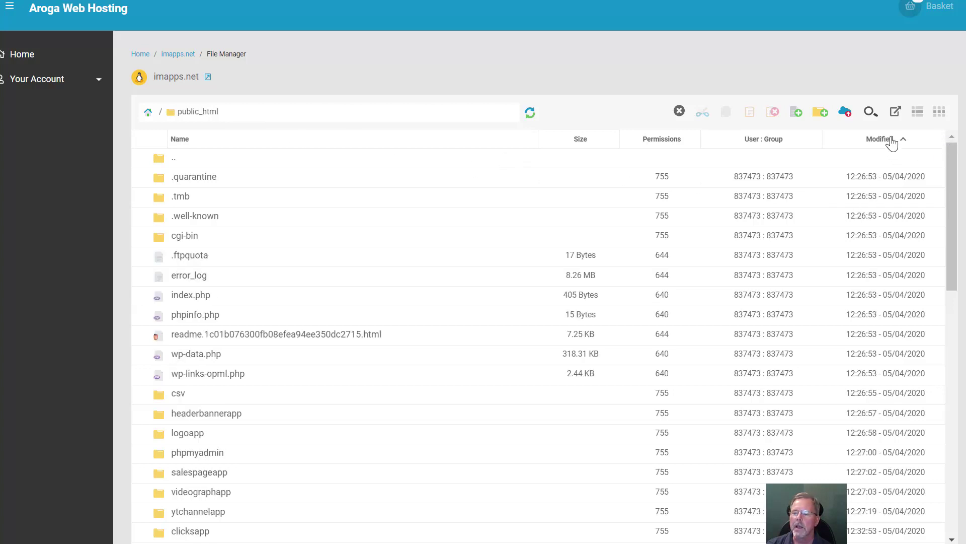
{"action": "left_click", "coordinate": [895, 143]}
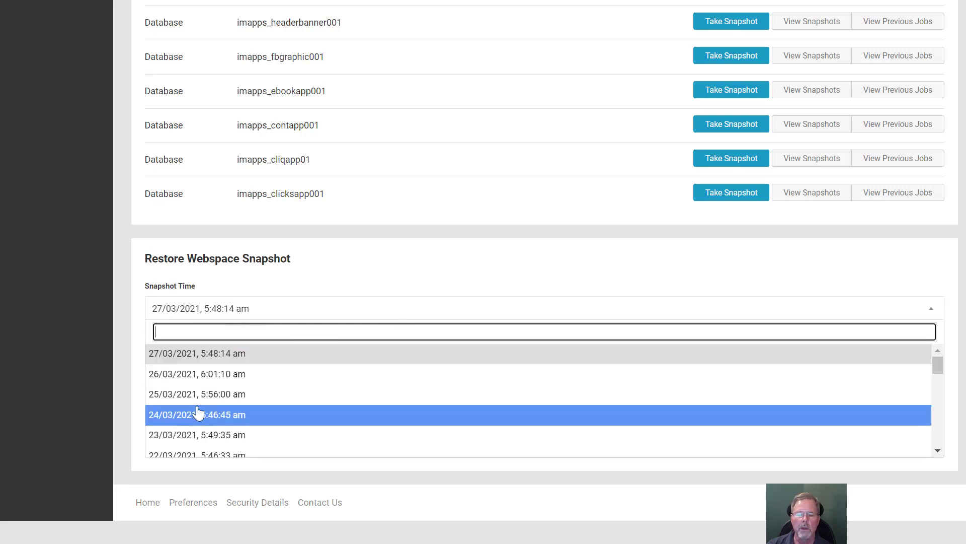
Set the webspace restore to the 23/03/2021, 5:49:35 am snapshot with imapps.net as the target package.
{"action": "left_click", "coordinate": [196, 434]}
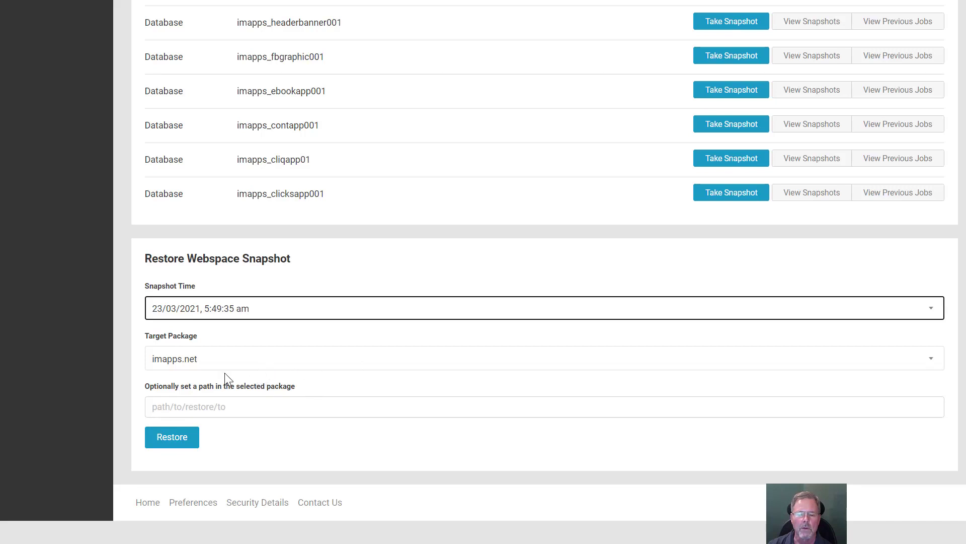
{"action": "left_click", "coordinate": [251, 360]}
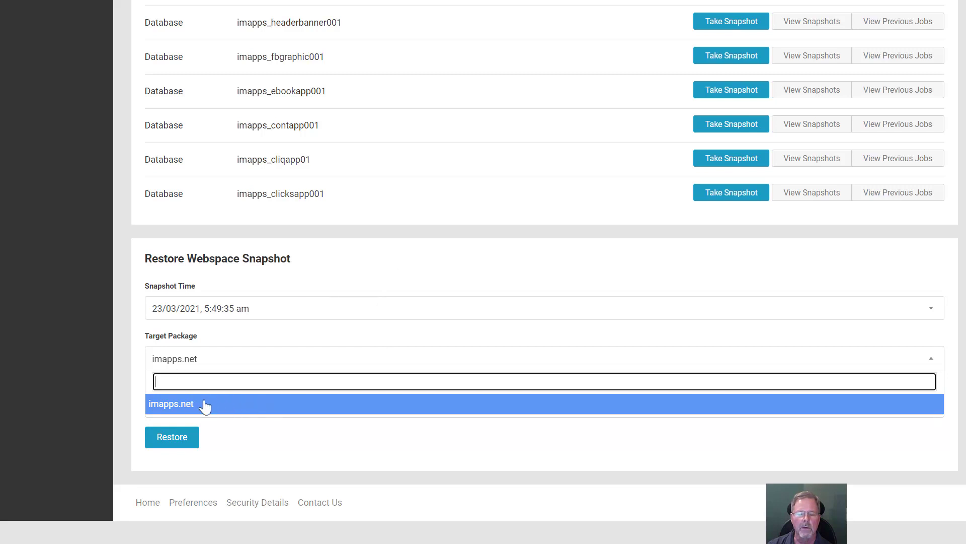
{"action": "key", "text": "Return"}
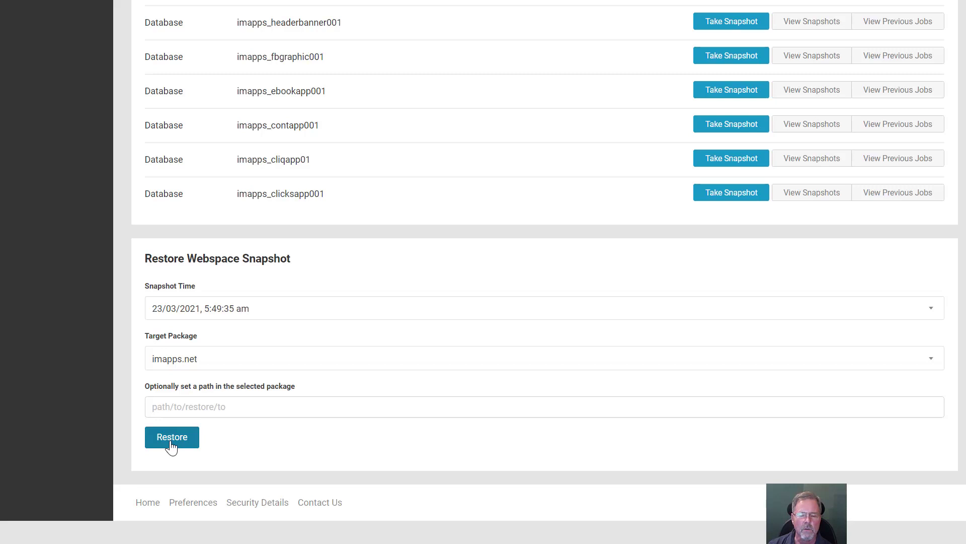
Return to the imapps.net package overview and open its Malware Scan page to check the latest scan.
{"action": "scroll", "coordinate": [554, 269], "scroll_direction": "up", "scroll_amount": 15}
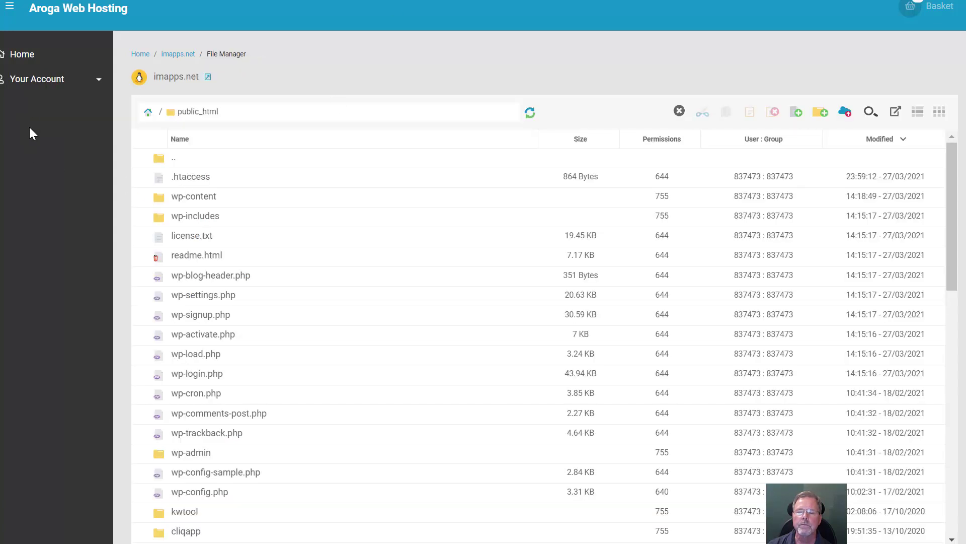
{"action": "left_click", "coordinate": [39, 85]}
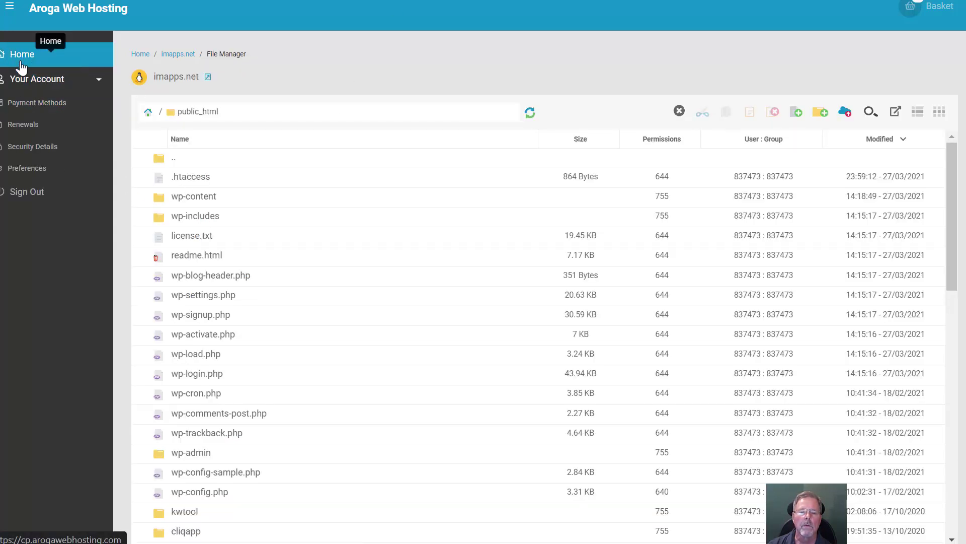
{"action": "key", "text": "alt+Left"}
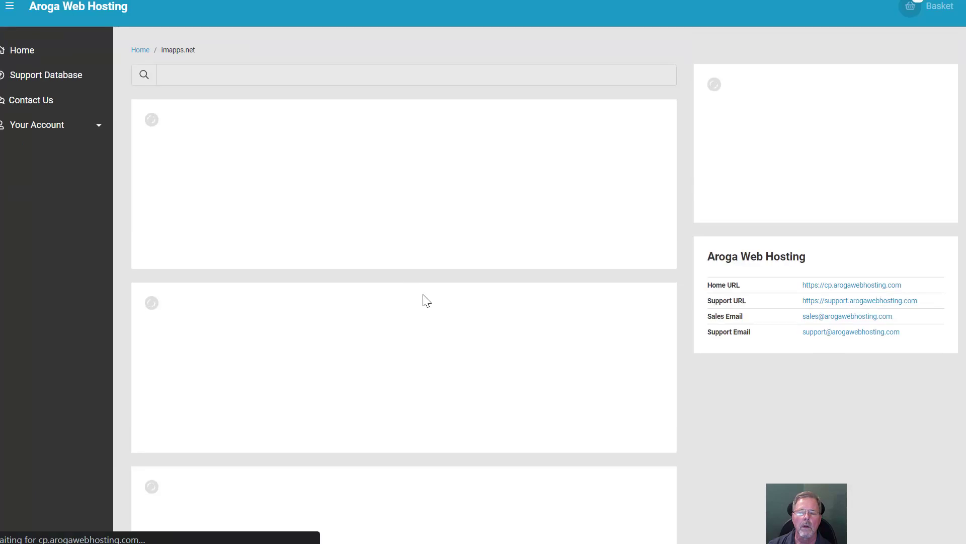
{"action": "scroll", "coordinate": [428, 299], "scroll_direction": "down", "scroll_amount": 5}
{"action": "scroll", "coordinate": [509, 352], "scroll_direction": "down", "scroll_amount": 3}
{"action": "scroll", "coordinate": [514, 341], "scroll_direction": "down", "scroll_amount": 1}
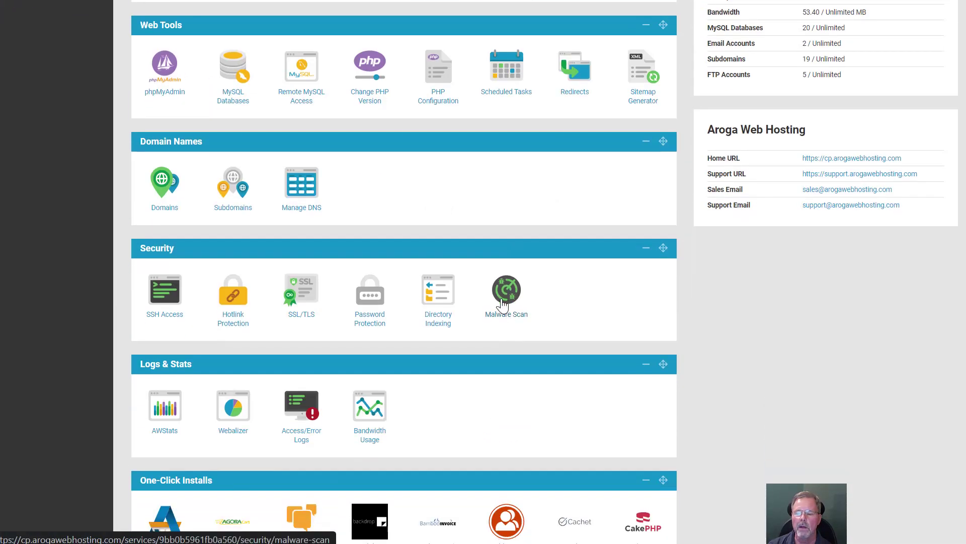
{"action": "left_click", "coordinate": [504, 296]}
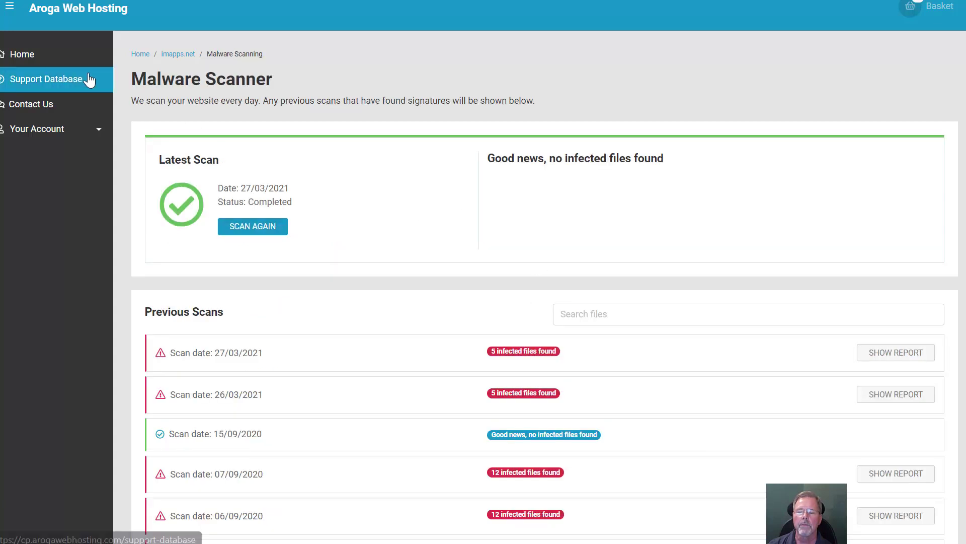
Review the New Malware Warning e-mail in Gmail and reopen the File Manager from the imapps.net hosting package overview.
{"action": "left_click", "coordinate": [7, 59]}
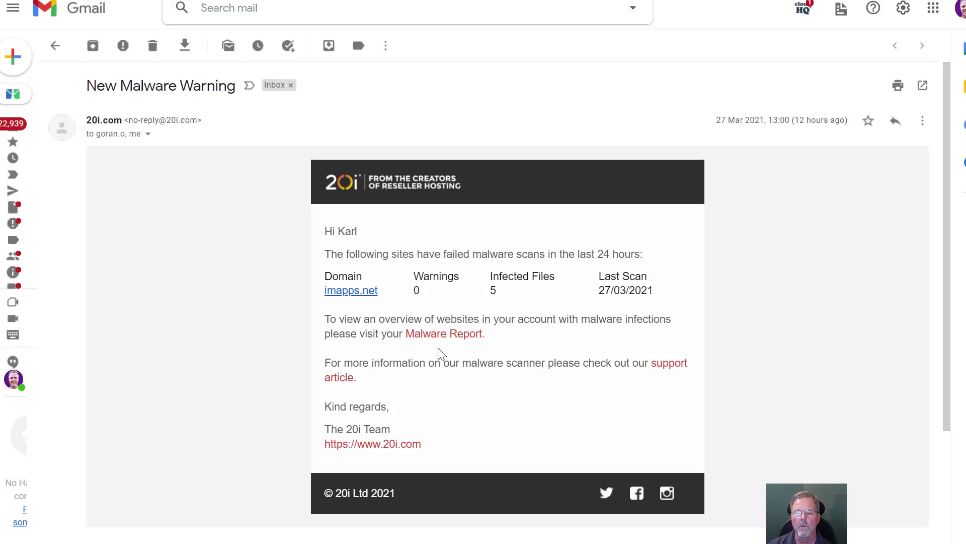
{"action": "key", "text": "slash"}
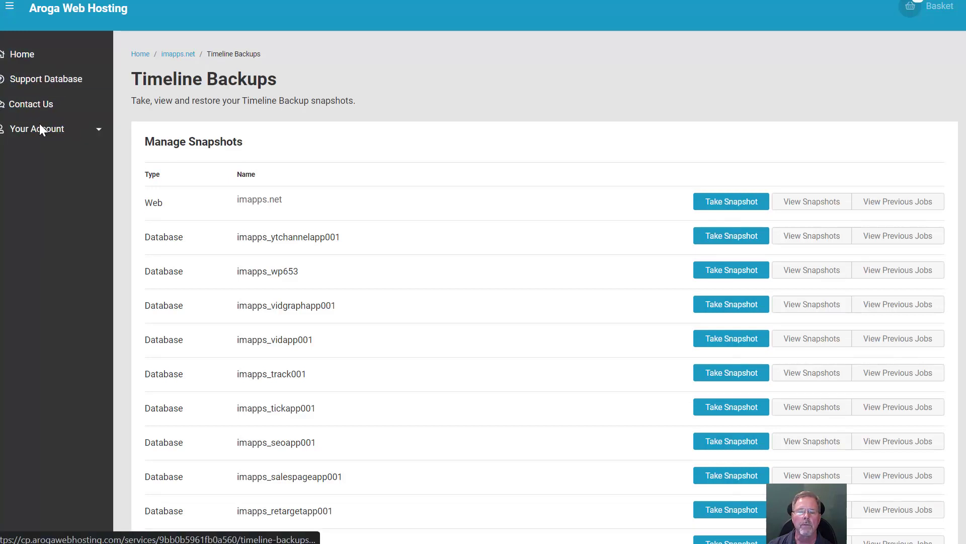
{"action": "left_click", "coordinate": [22, 55]}
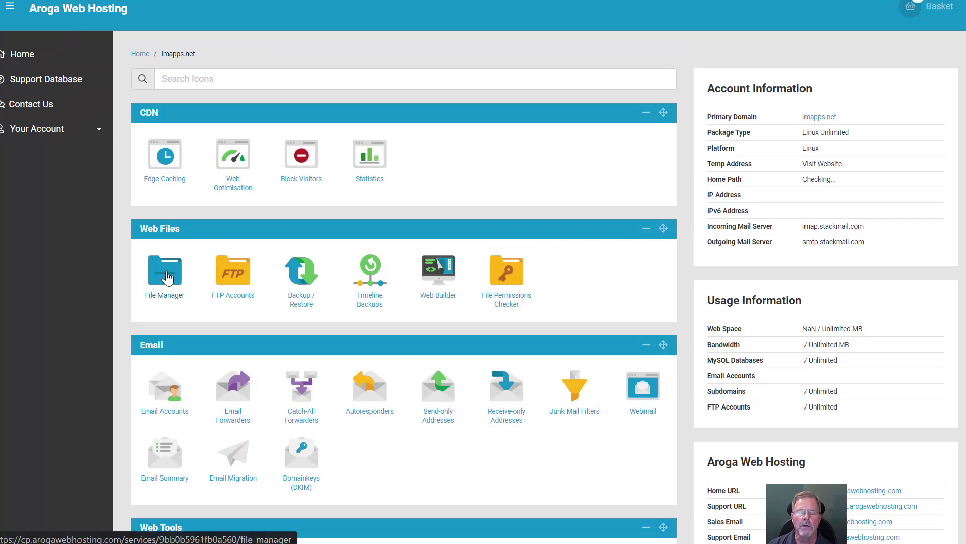
{"action": "left_click", "coordinate": [166, 274]}
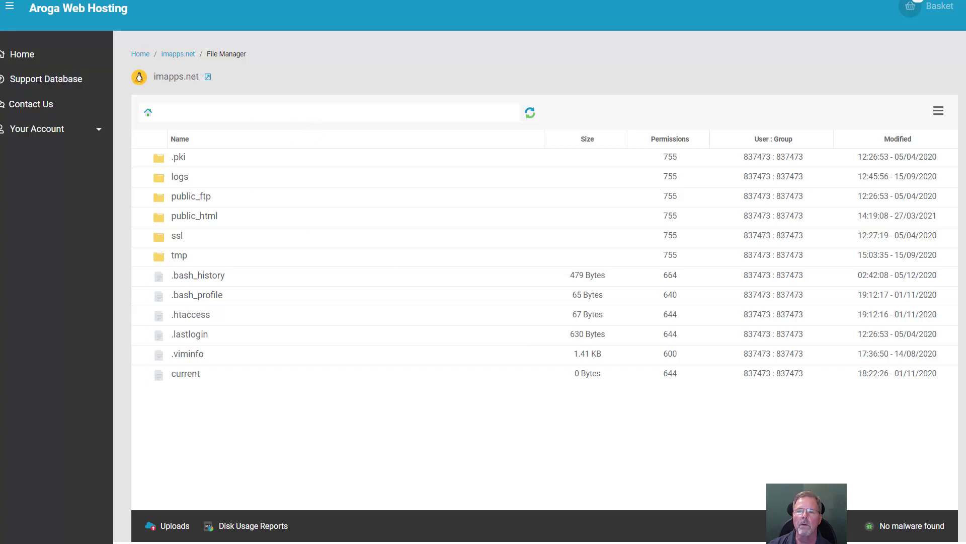
Return to the Malware Scanner page and examine the list of previous scans for imapps.net.
{"action": "key", "text": "ctrl+Tab"}
{"action": "scroll", "coordinate": [443, 276], "scroll_direction": "down", "scroll_amount": 2}
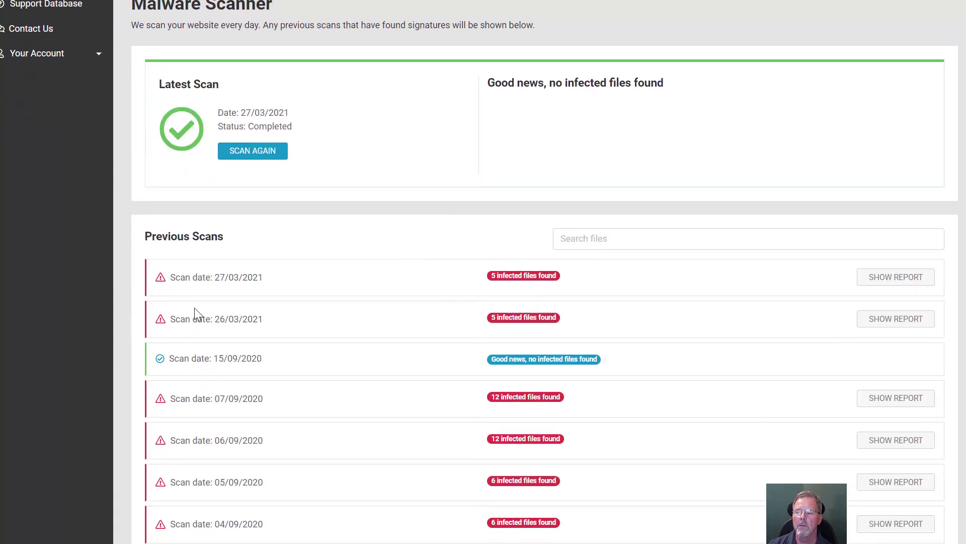